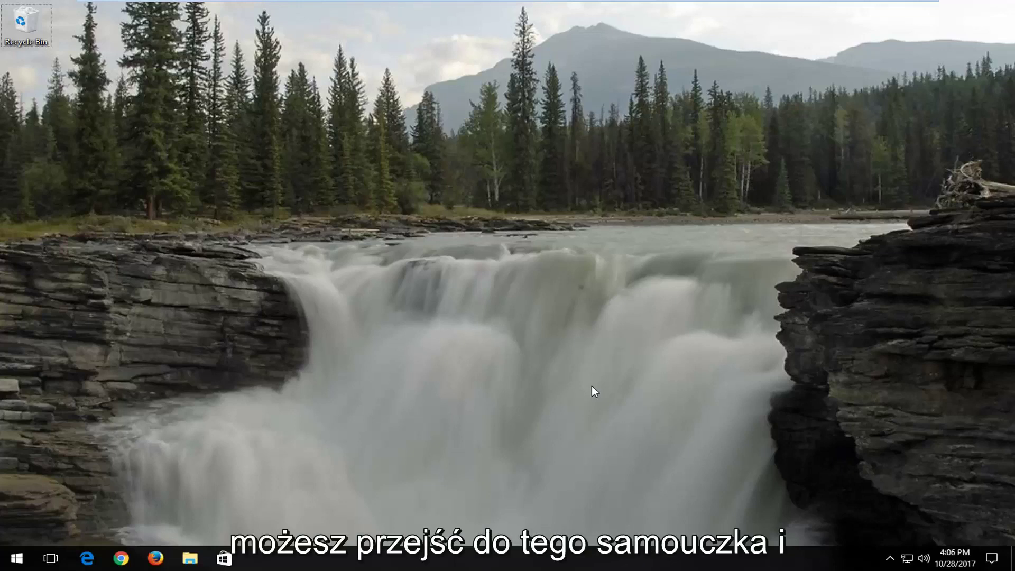
- Search the Start menu for 'control panel', replacing the earlier 'add dev' search
{"action": "left_click", "coordinate": [7, 562]}
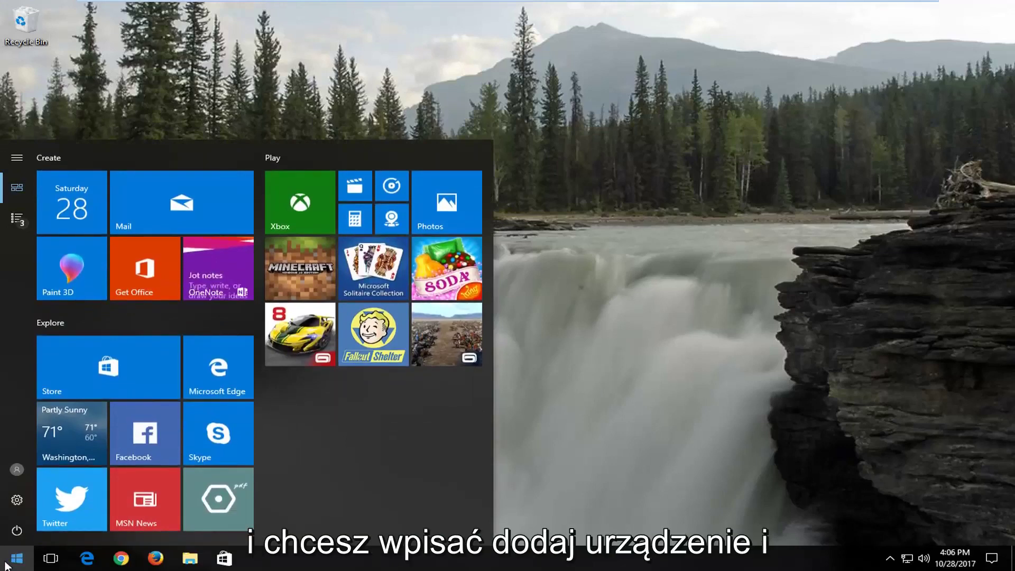
{"action": "type", "text": "add device"}
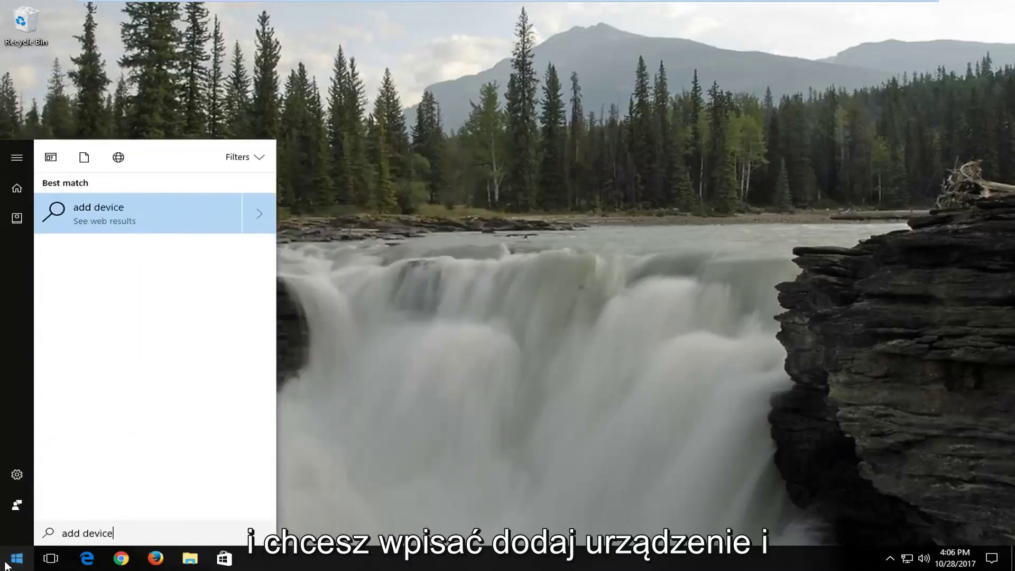
{"action": "key", "text": "ctrl+a"}
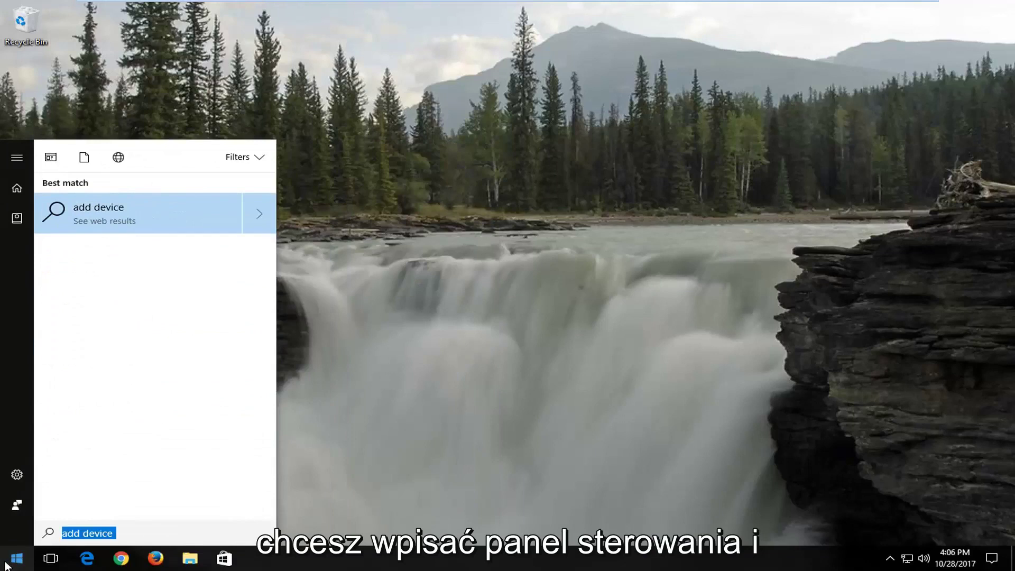
{"action": "key", "text": "BackSpace"}
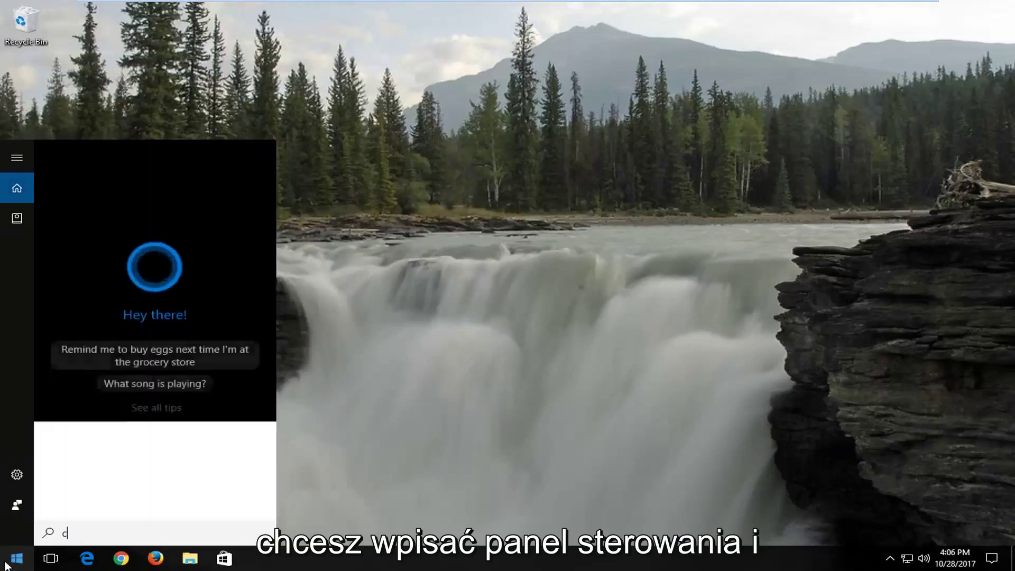
{"action": "type", "text": "control panel"}
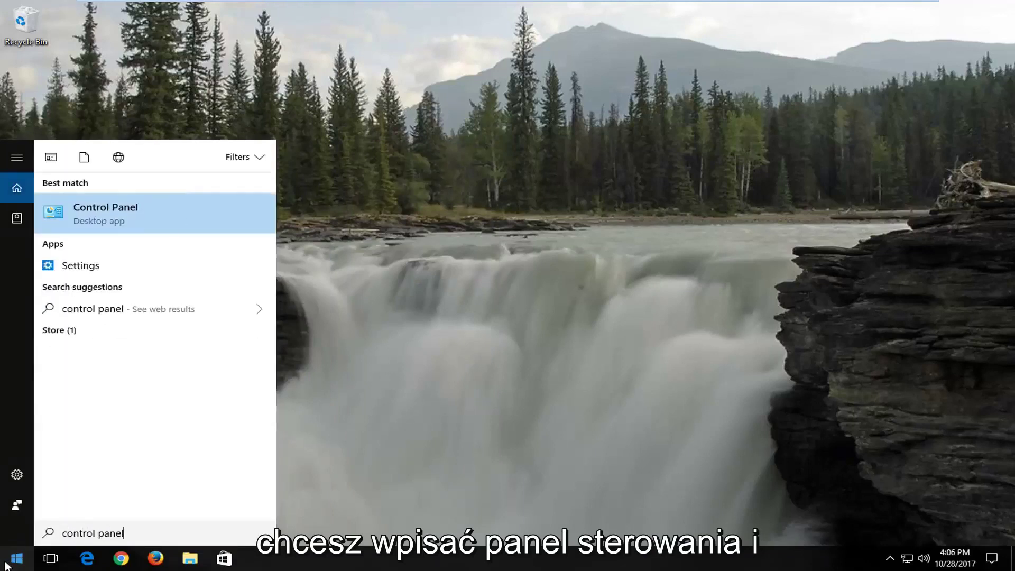
- Open Control Panel, start Add a device, and leave View by set to Category
{"action": "left_click", "coordinate": [138, 214]}
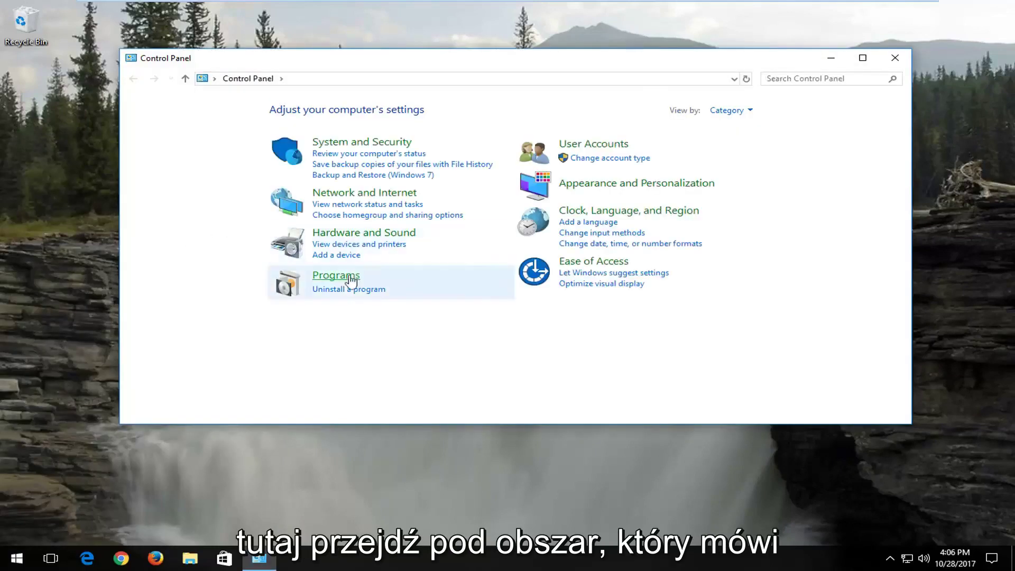
{"action": "left_click", "coordinate": [332, 255]}
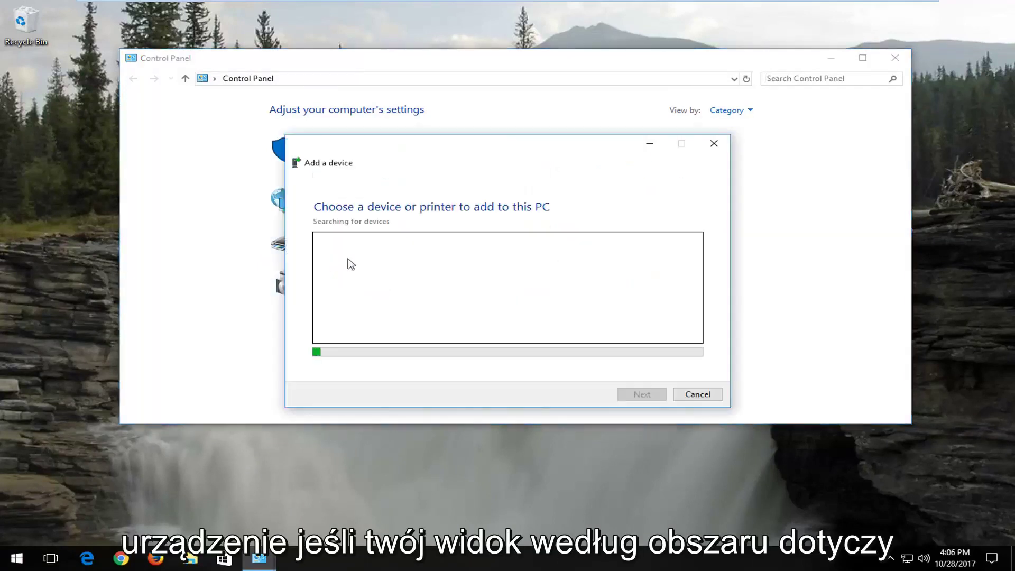
{"action": "left_click", "coordinate": [728, 111]}
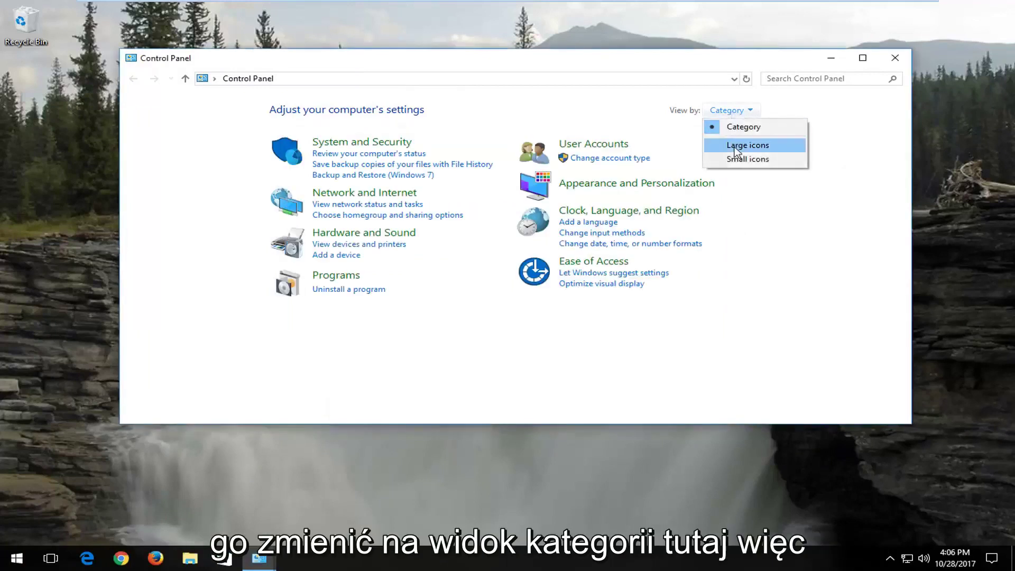
{"action": "left_click", "coordinate": [739, 132]}
{"action": "left_click", "coordinate": [727, 112]}
{"action": "left_click", "coordinate": [738, 144]}
{"action": "left_click", "coordinate": [821, 111]}
{"action": "left_click", "coordinate": [816, 132]}
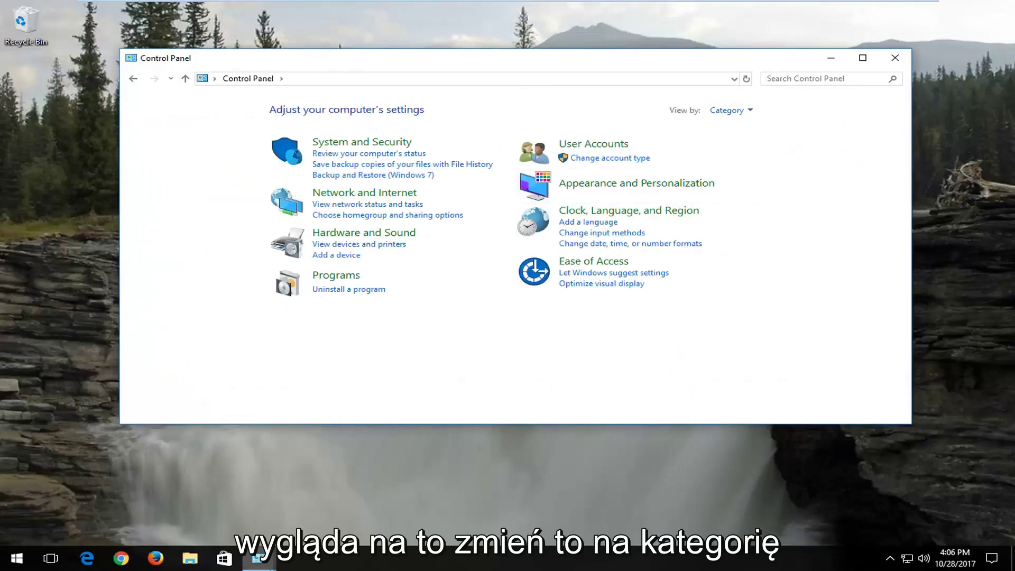
- Reposition the Add a device dialog and glance at the device-not-found help page
{"action": "mouse_move", "coordinate": [259, 557]}
{"action": "left_click", "coordinate": [324, 508]}
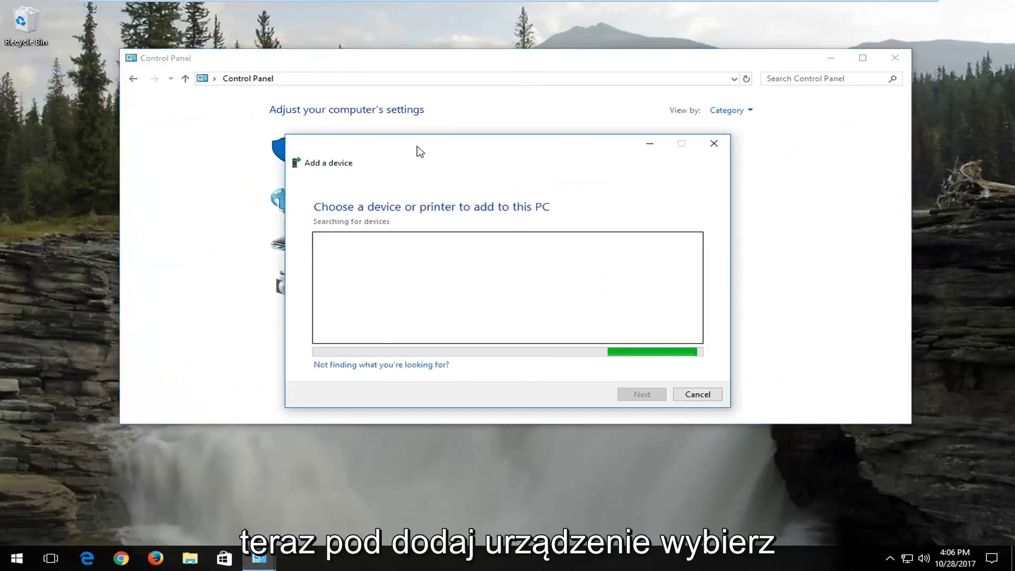
{"action": "left_click_drag", "start_coordinate": [417, 152], "coordinate": [400, 114]}
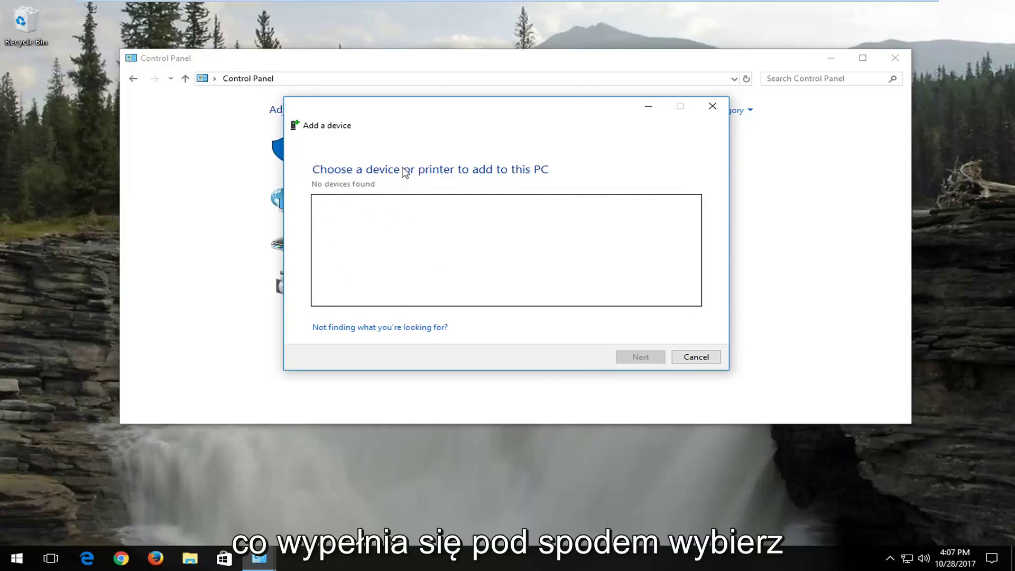
{"action": "left_click", "coordinate": [354, 332]}
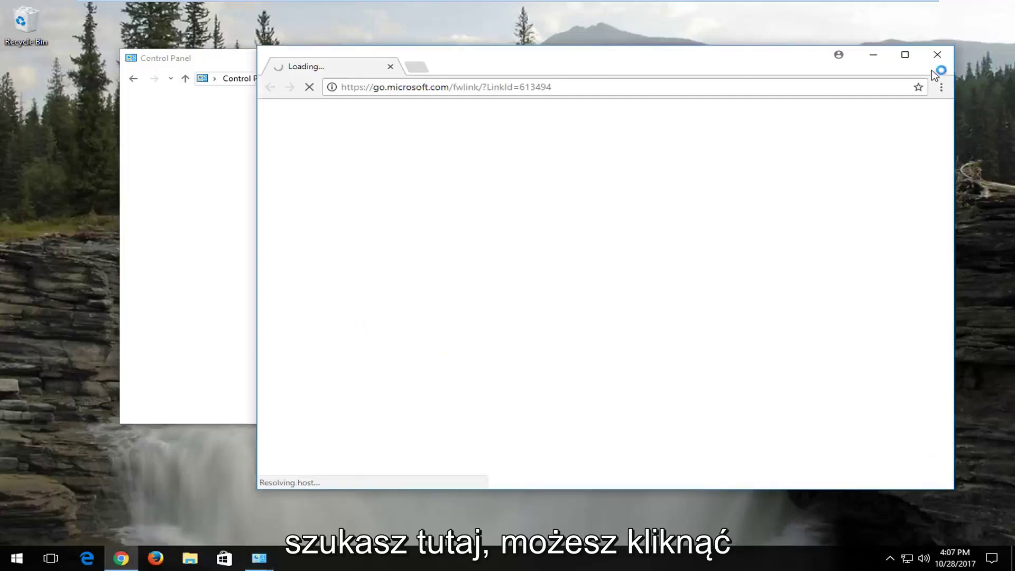
{"action": "left_click", "coordinate": [936, 53]}
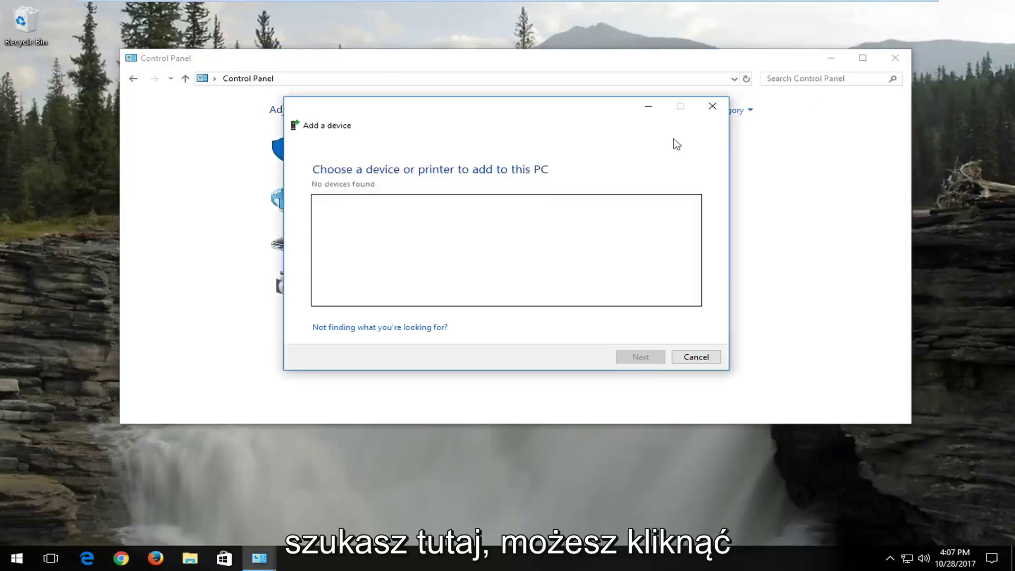
- Cancel the device search, run Advanced printer setup, and choose 'The printer that I want isn't listed'
{"action": "left_click", "coordinate": [696, 357]}
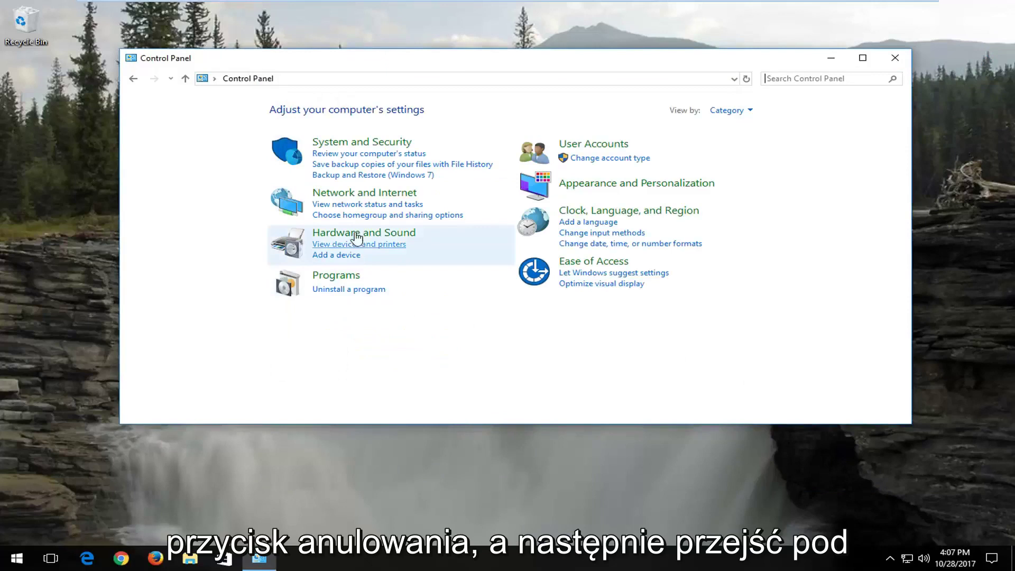
{"action": "left_click", "coordinate": [351, 233]}
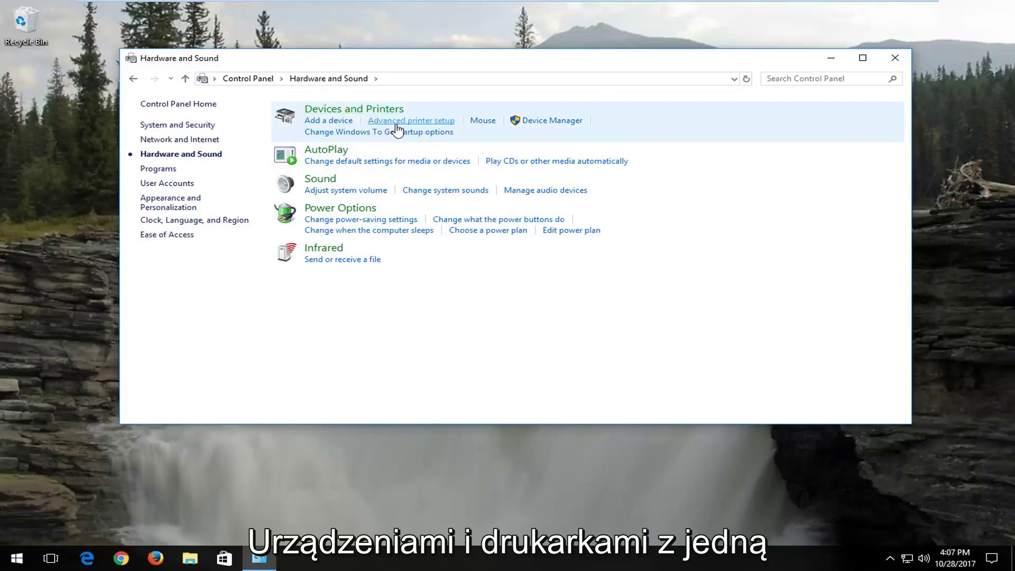
{"action": "left_click", "coordinate": [443, 122]}
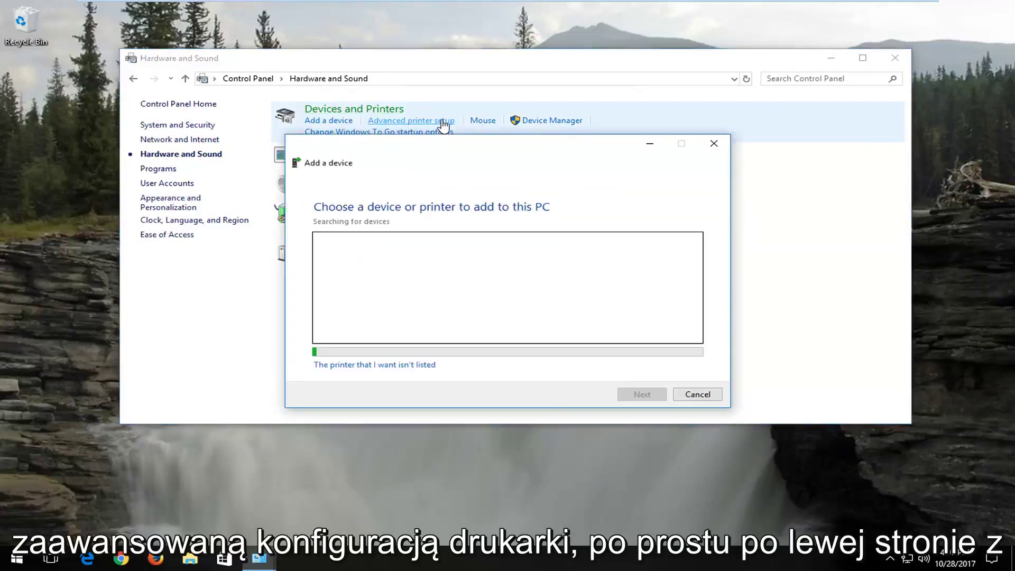
{"action": "left_click_drag", "start_coordinate": [420, 156], "coordinate": [416, 130]}
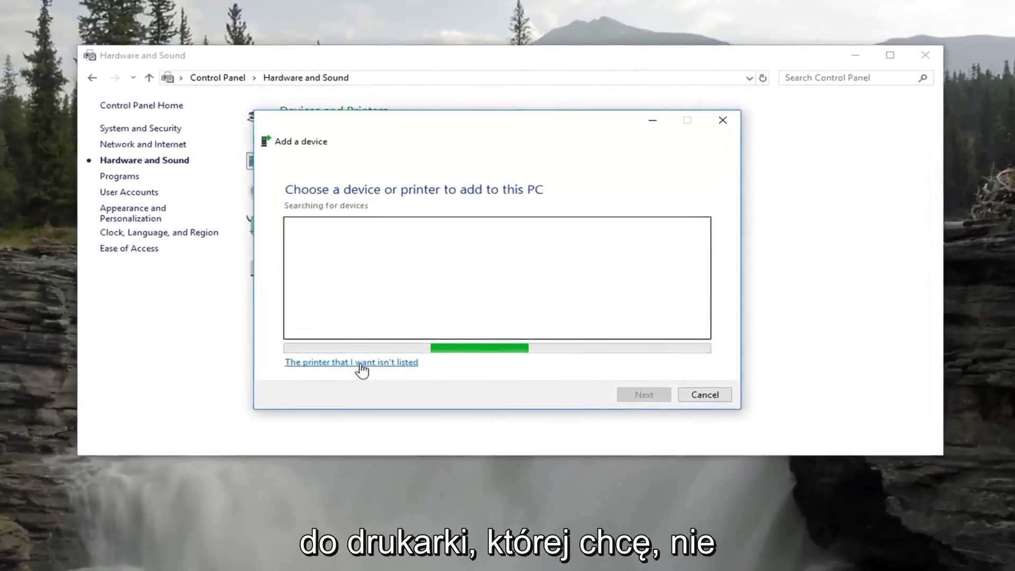
{"action": "left_click", "coordinate": [353, 357]}
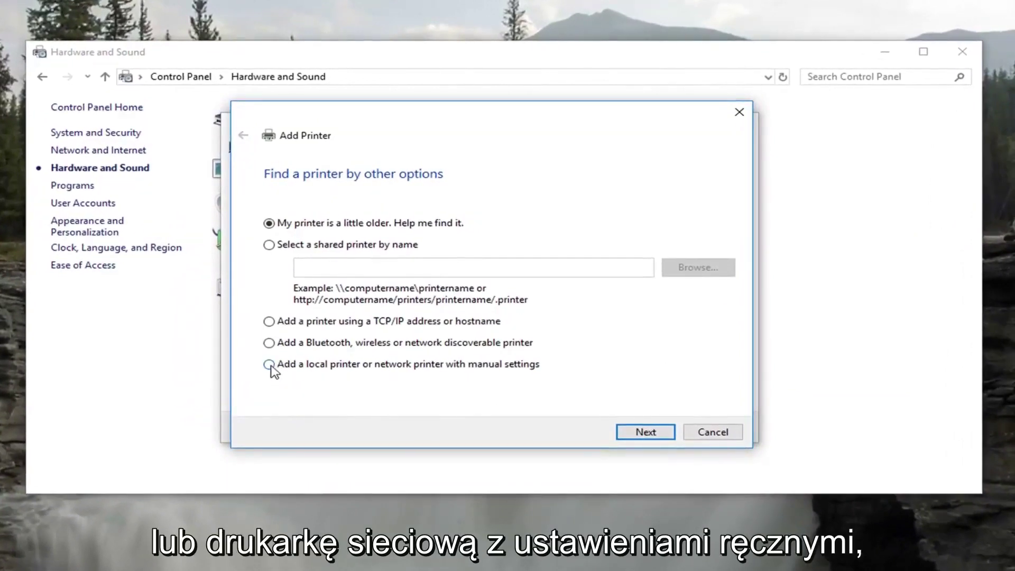
- Use the existing LPT1 port for the new printer
{"action": "left_click", "coordinate": [637, 431]}
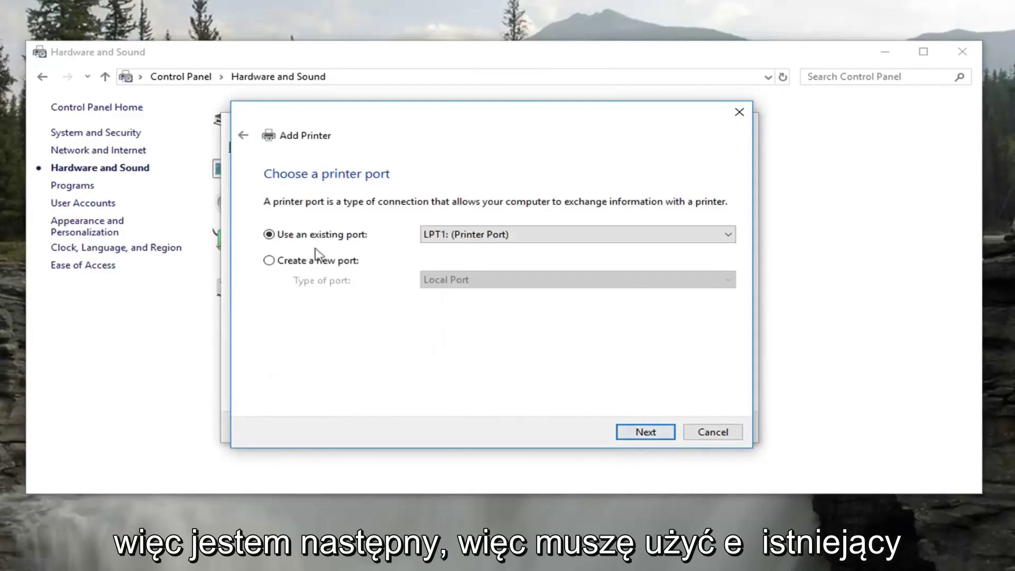
{"action": "left_click", "coordinate": [505, 246]}
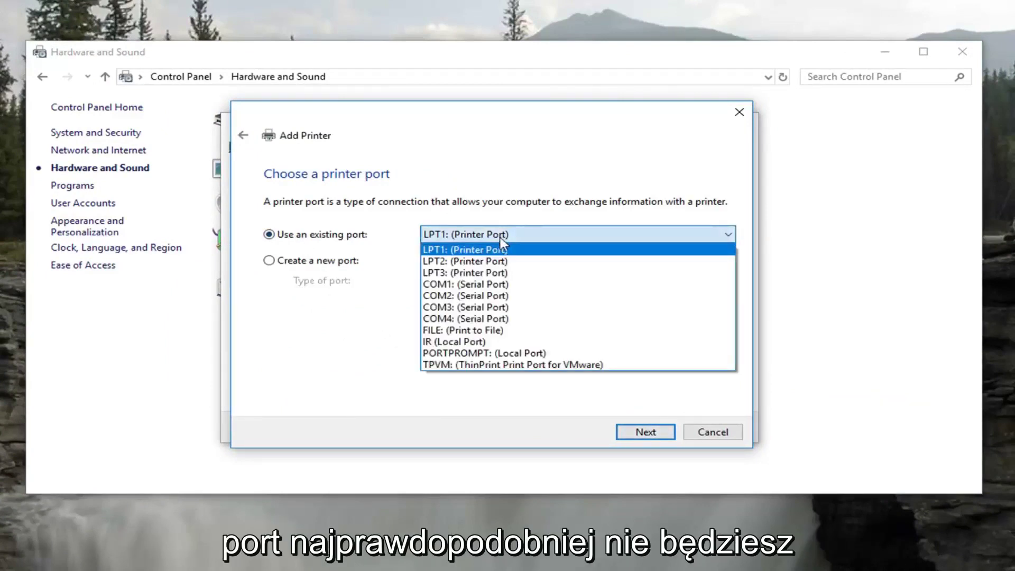
{"action": "left_click", "coordinate": [495, 246]}
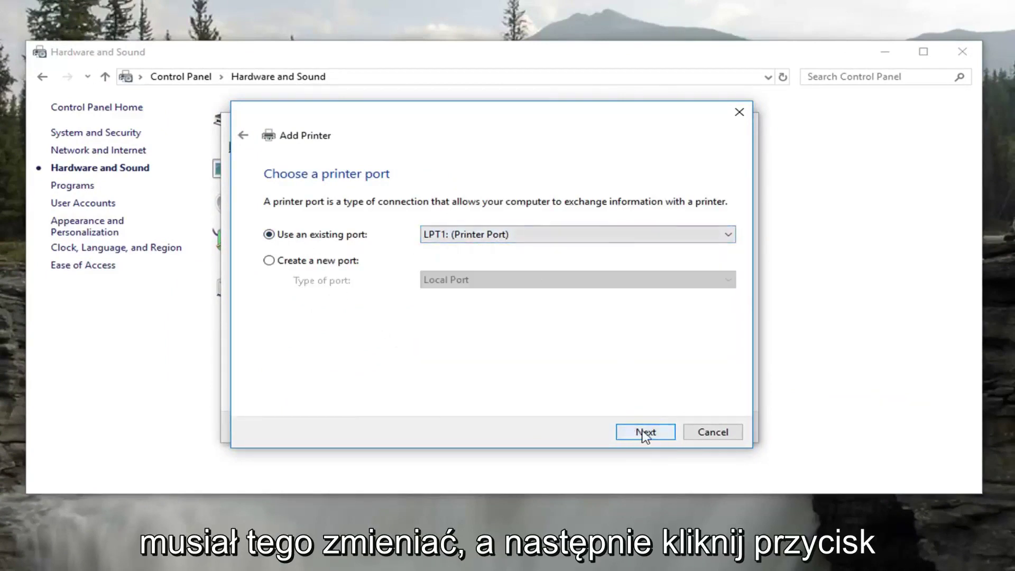
{"action": "left_click", "coordinate": [645, 433]}
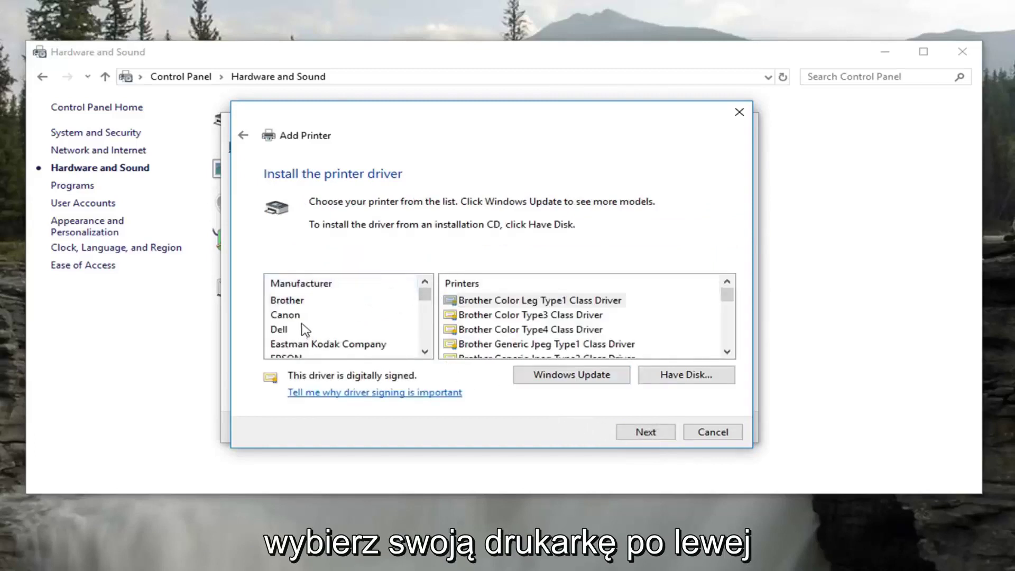
- Install the Canon LBP8610/8620/8630 Class Driver with its default name and finish
{"action": "left_click_drag", "start_coordinate": [424, 294], "coordinate": [351, 312]}
{"action": "left_click", "coordinate": [288, 315]}
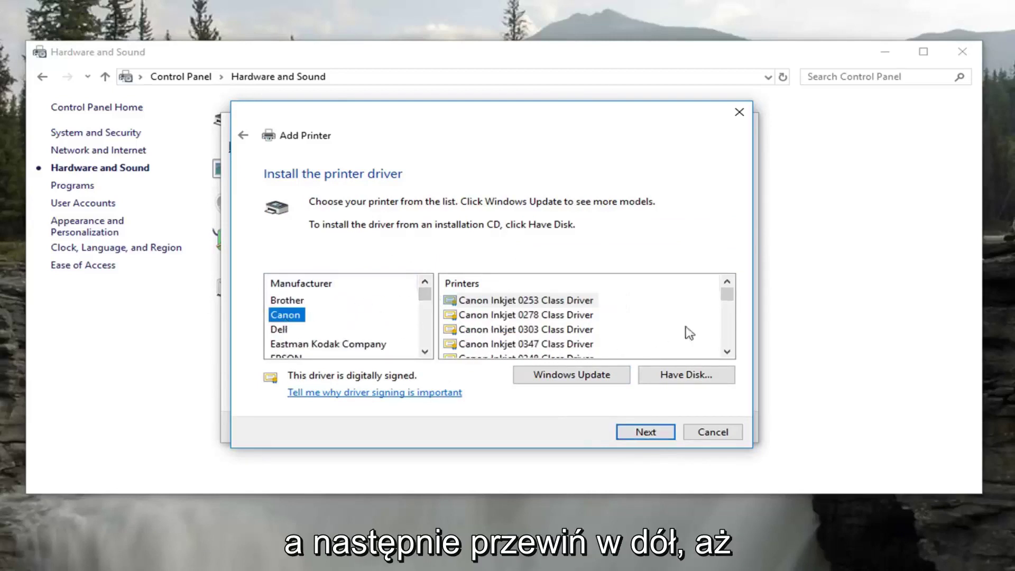
{"action": "left_click_drag", "start_coordinate": [731, 300], "coordinate": [727, 340]}
{"action": "left_click", "coordinate": [537, 318]}
{"action": "scroll", "coordinate": [539, 319], "scroll_direction": "up", "scroll_amount": 5}
{"action": "left_click", "coordinate": [542, 315]}
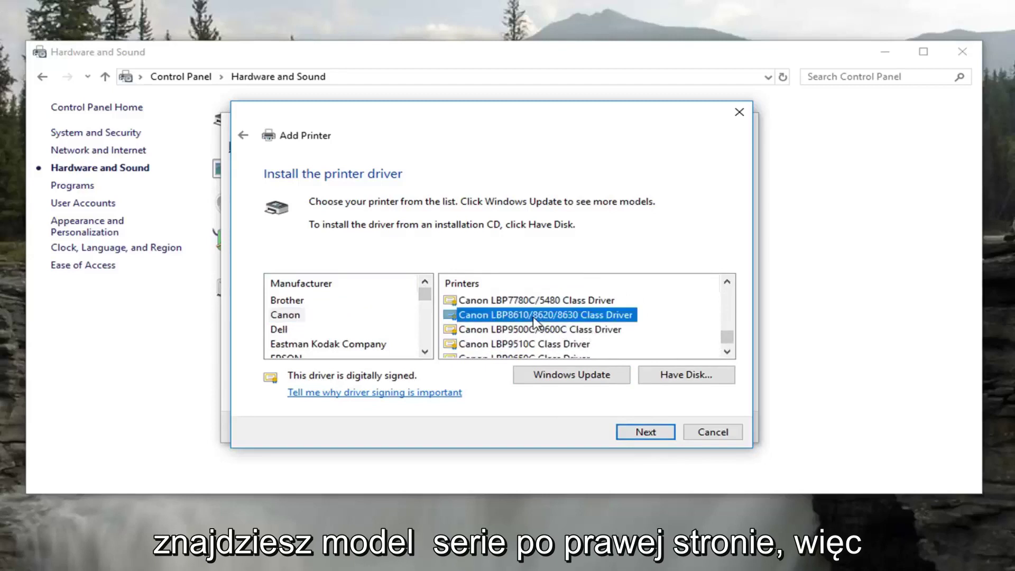
{"action": "scroll", "coordinate": [544, 320], "scroll_direction": "up", "scroll_amount": 1}
{"action": "scroll", "coordinate": [544, 318], "scroll_direction": "down", "scroll_amount": 1}
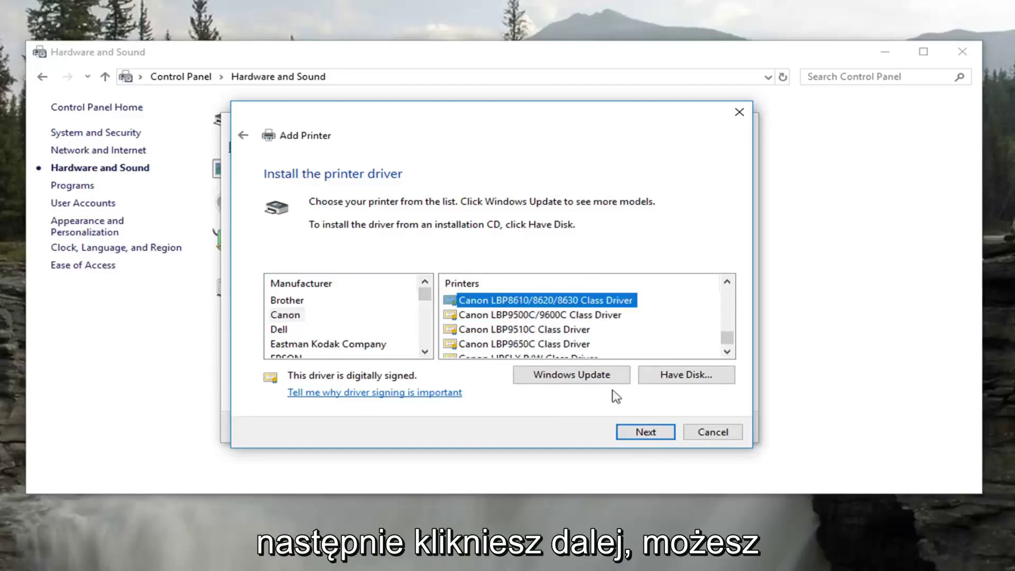
{"action": "left_click", "coordinate": [640, 432]}
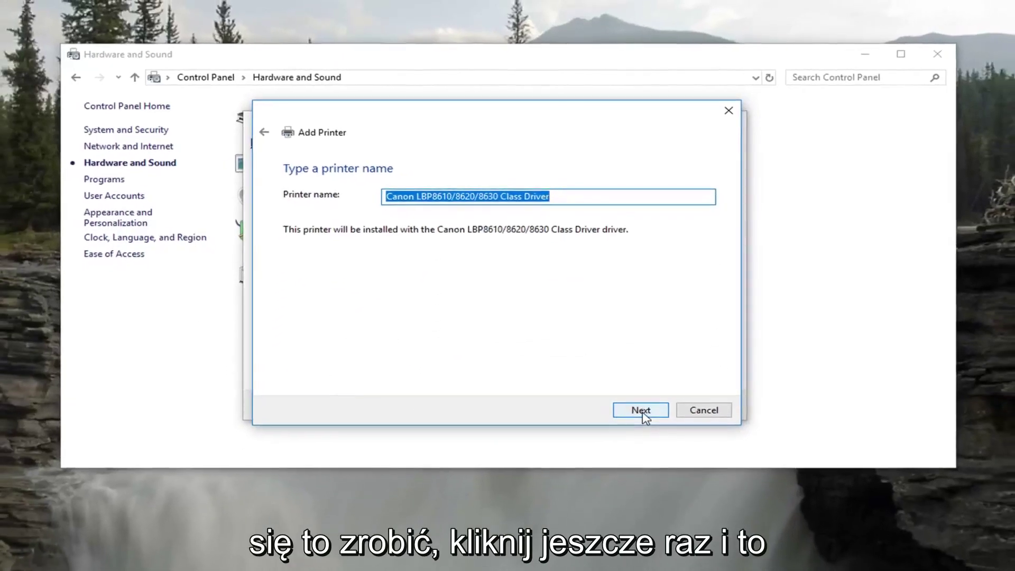
{"action": "left_click", "coordinate": [645, 424]}
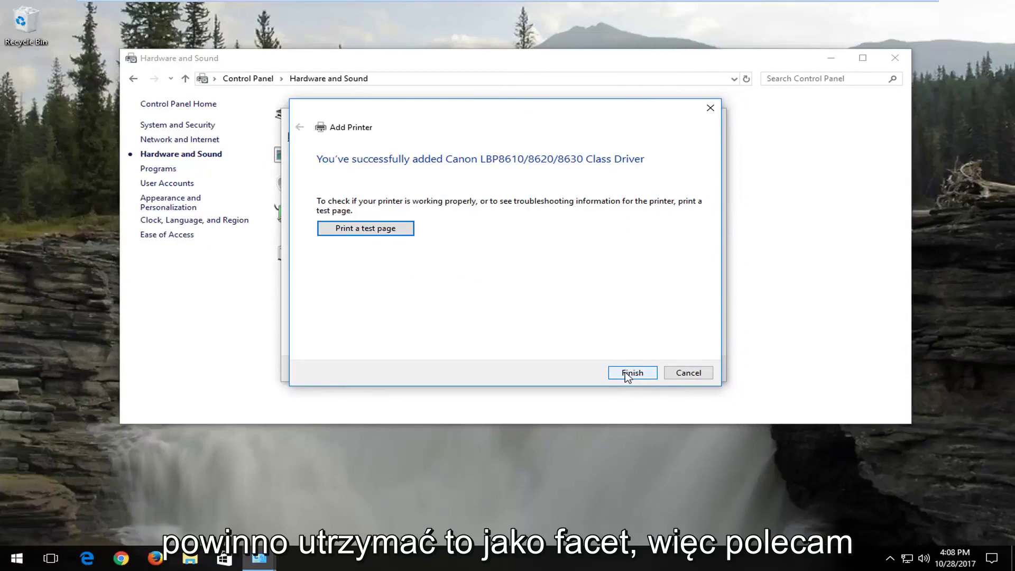
{"action": "left_click", "coordinate": [632, 373]}
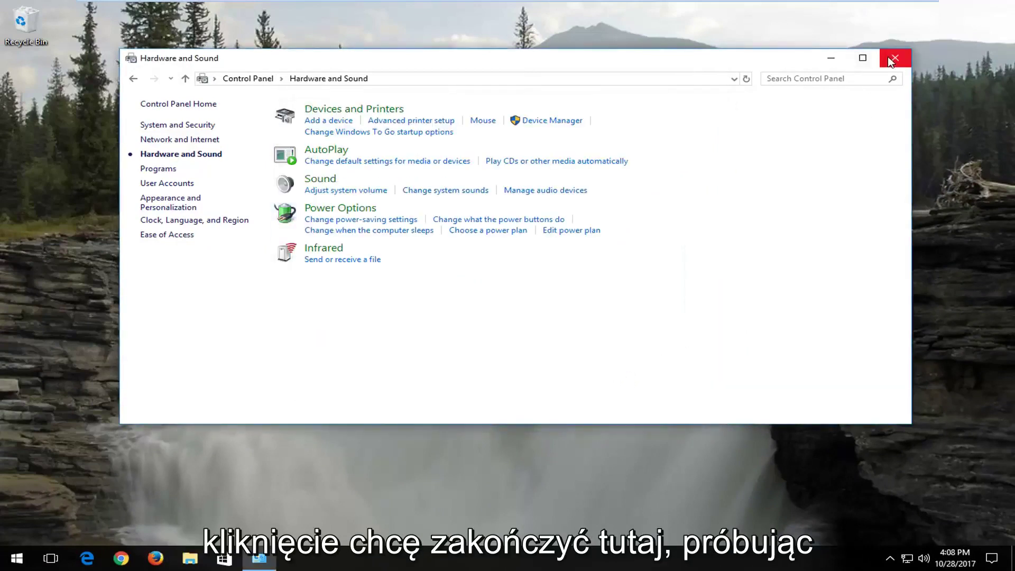
- Close Hardware and Sound and load google.com in Chrome
{"action": "left_click", "coordinate": [894, 59]}
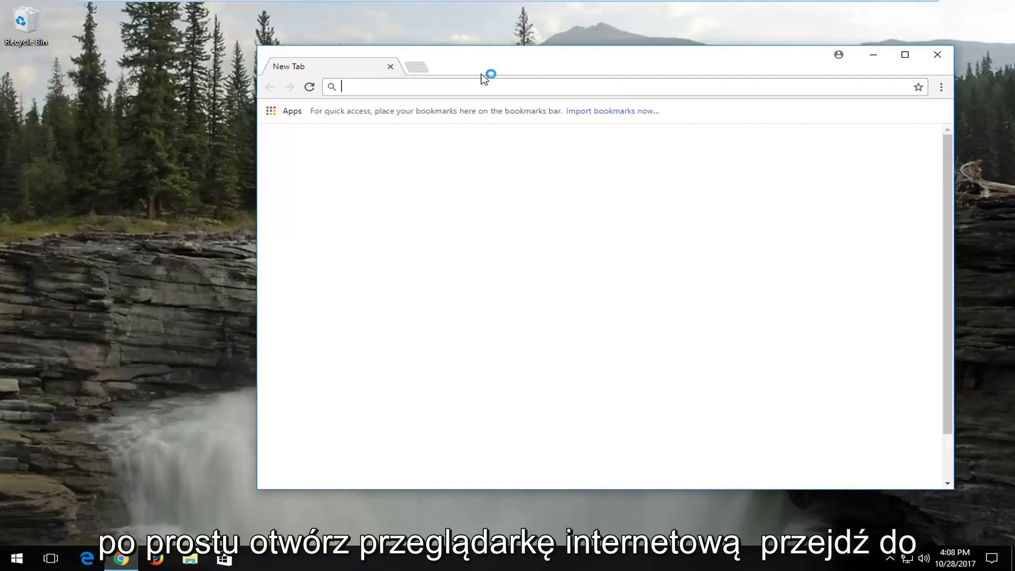
{"action": "type", "text": "google.com"}
{"action": "key", "text": "Return"}
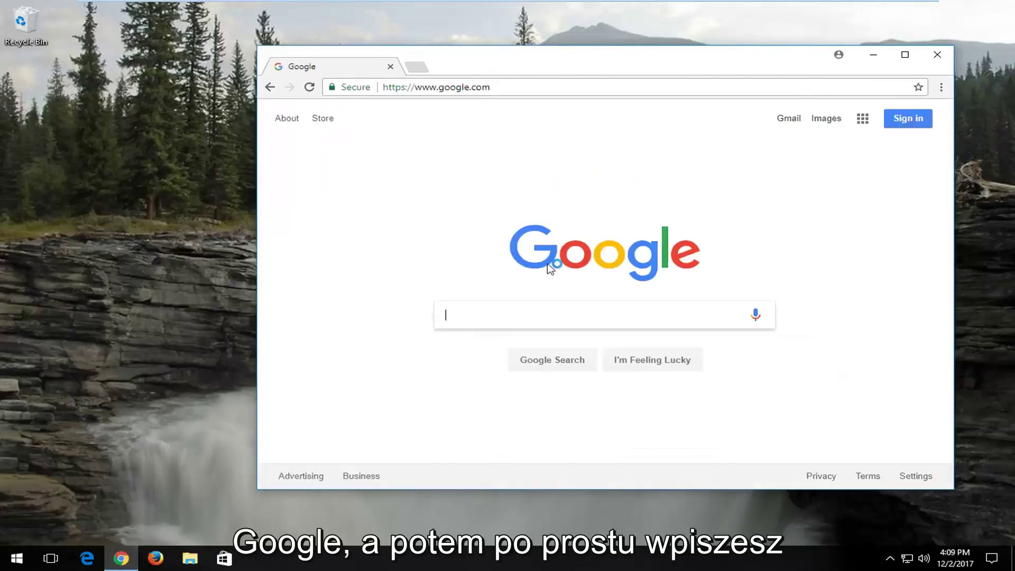
- Search 'canon pixma mg3620' and open Canon USA's MG3620 support page, maximized
{"action": "type", "text": "canon p"}
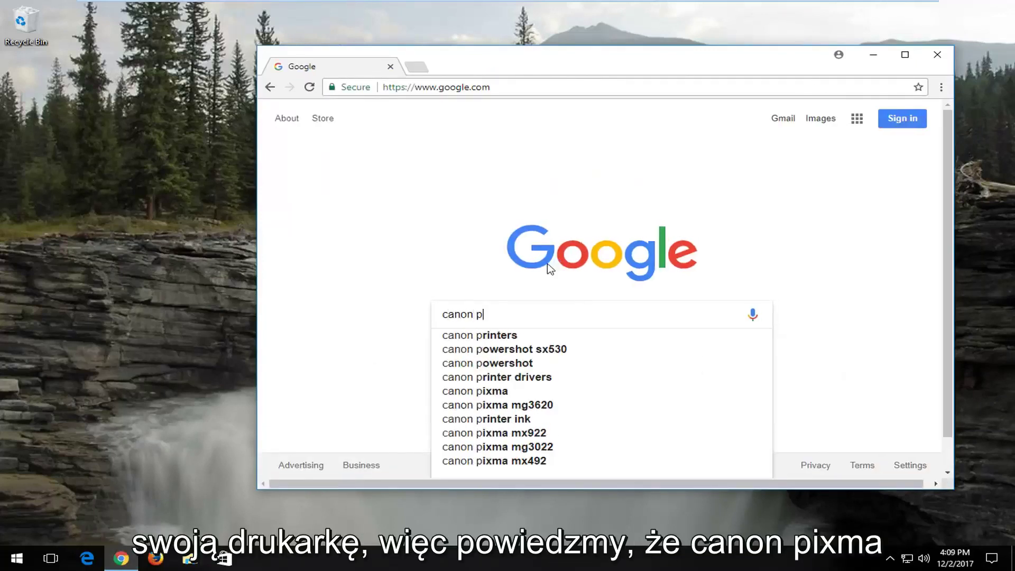
{"action": "type", "text": "ixma"}
{"action": "key", "text": "Down"}
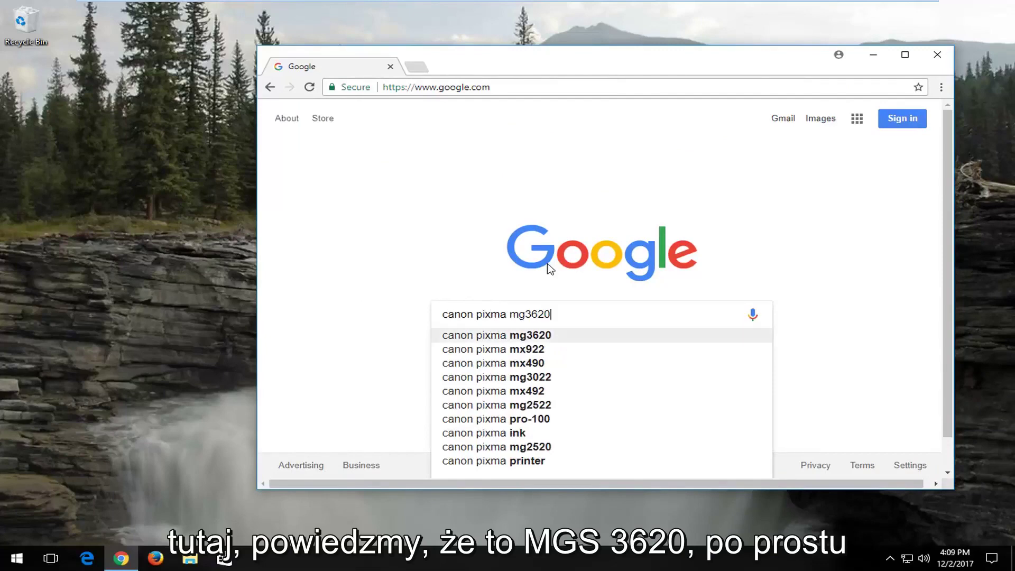
{"action": "key", "text": "Return"}
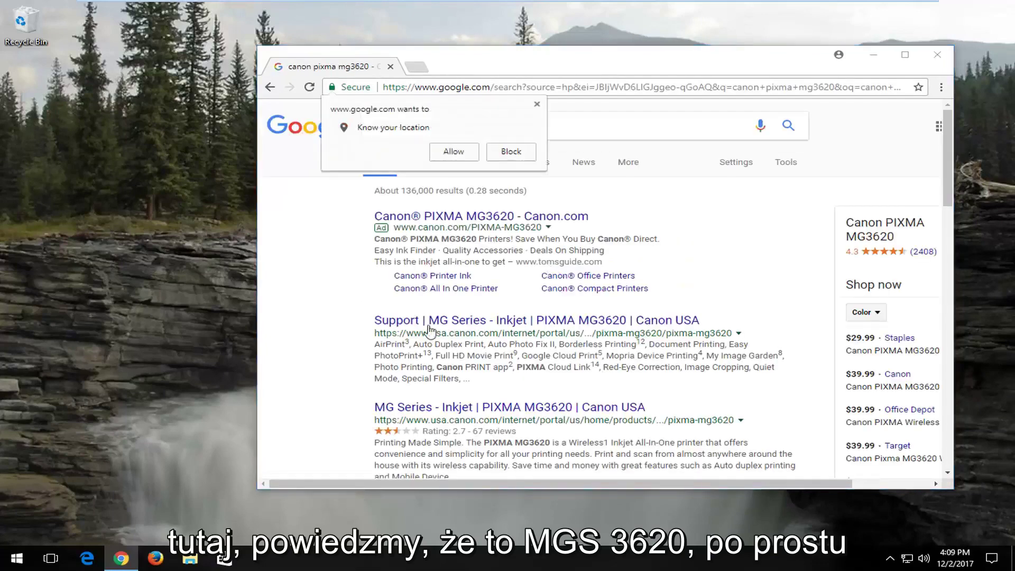
{"action": "left_click", "coordinate": [537, 104]}
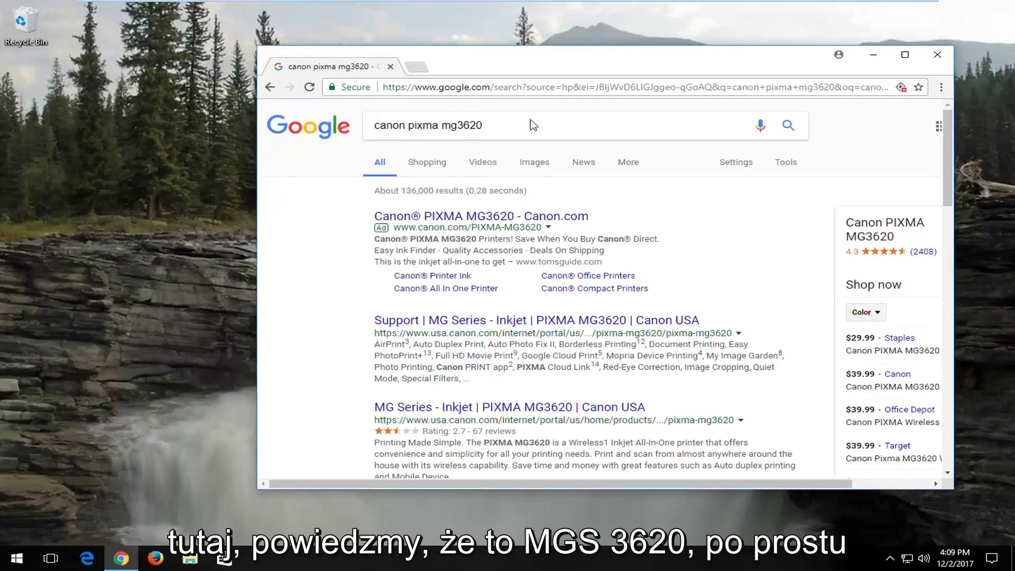
{"action": "left_click", "coordinate": [418, 323]}
{"action": "left_click", "coordinate": [904, 54]}
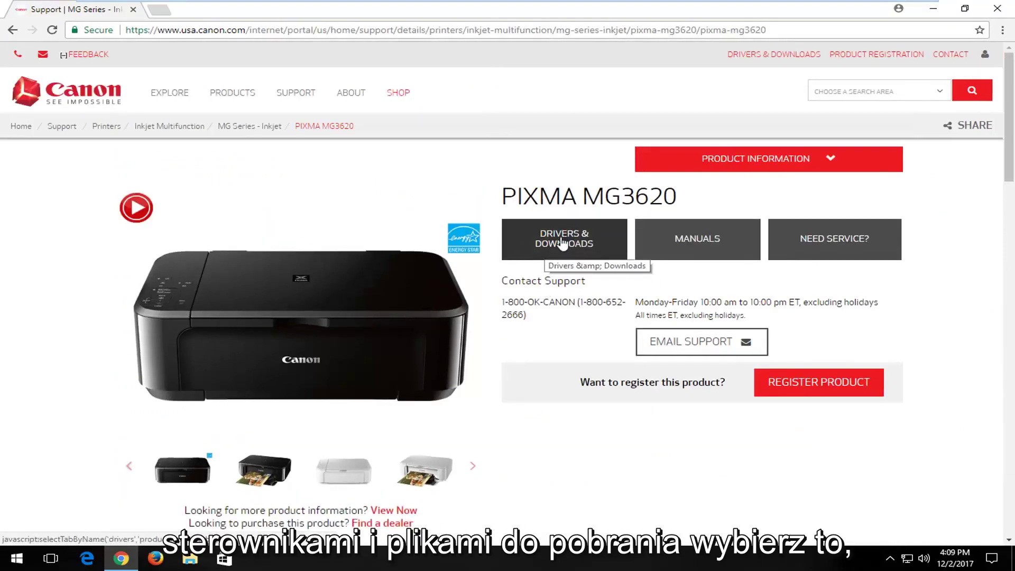
- Download the recommended MG3600 series Full Driver & Software Package from Drivers & Downloads, then close Chrome
{"action": "left_click", "coordinate": [566, 244]}
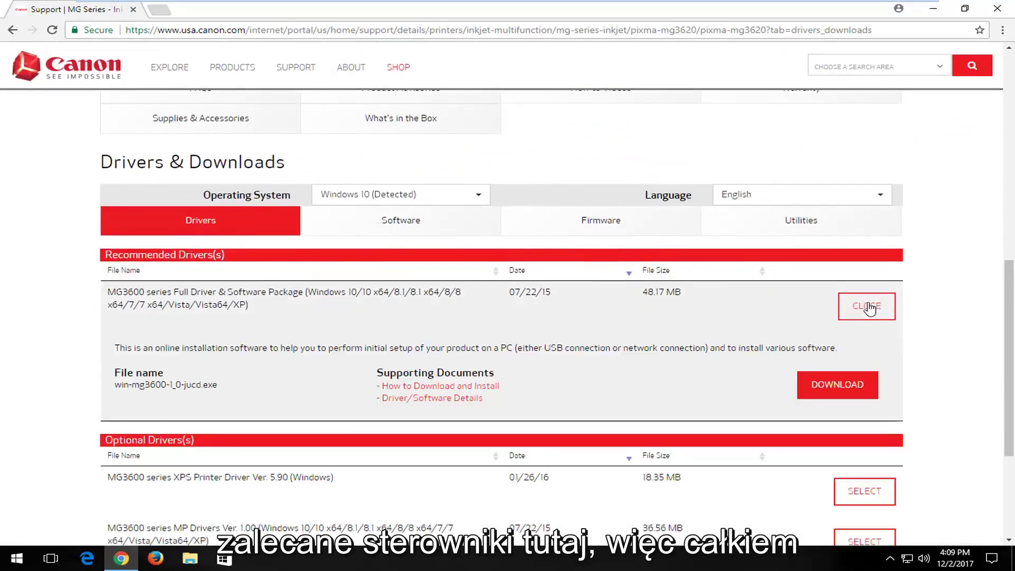
{"action": "left_click", "coordinate": [834, 388]}
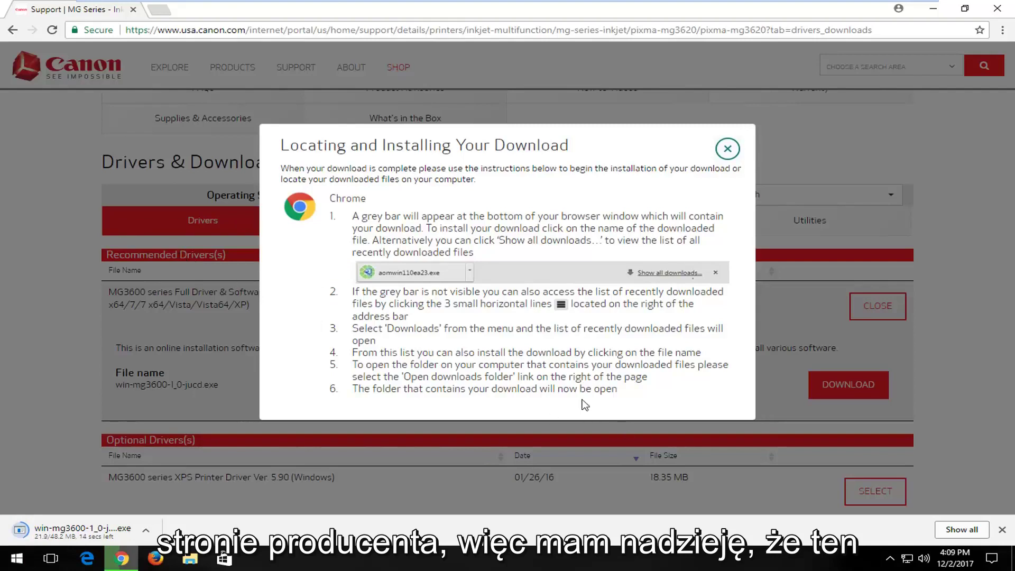
{"action": "left_click", "coordinate": [997, 8]}
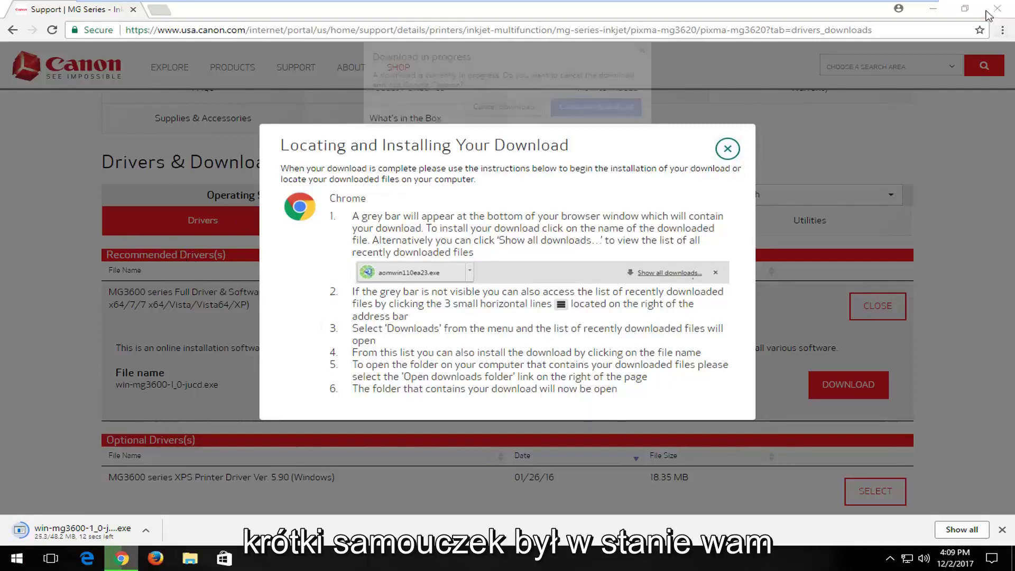
{"action": "left_click", "coordinate": [511, 109]}
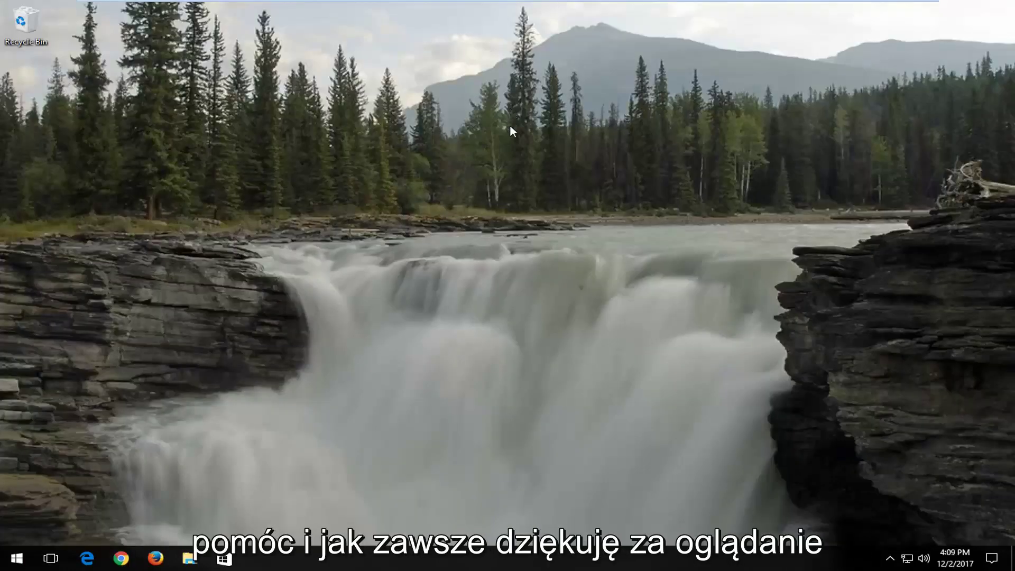